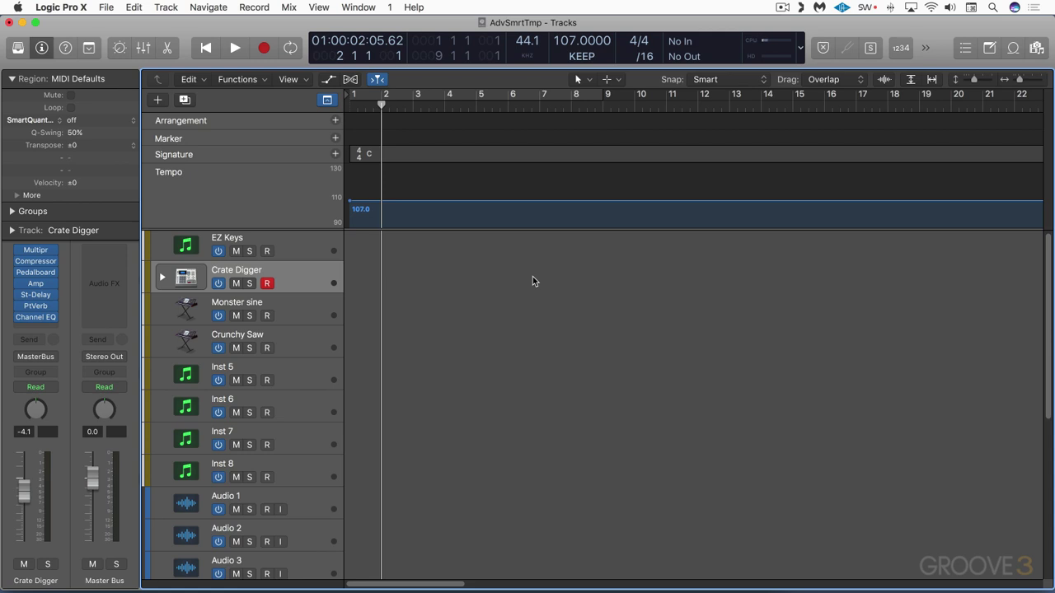
Record a freely played Crate Digger part from bar 2, playing through to about bar 12.
key(space)
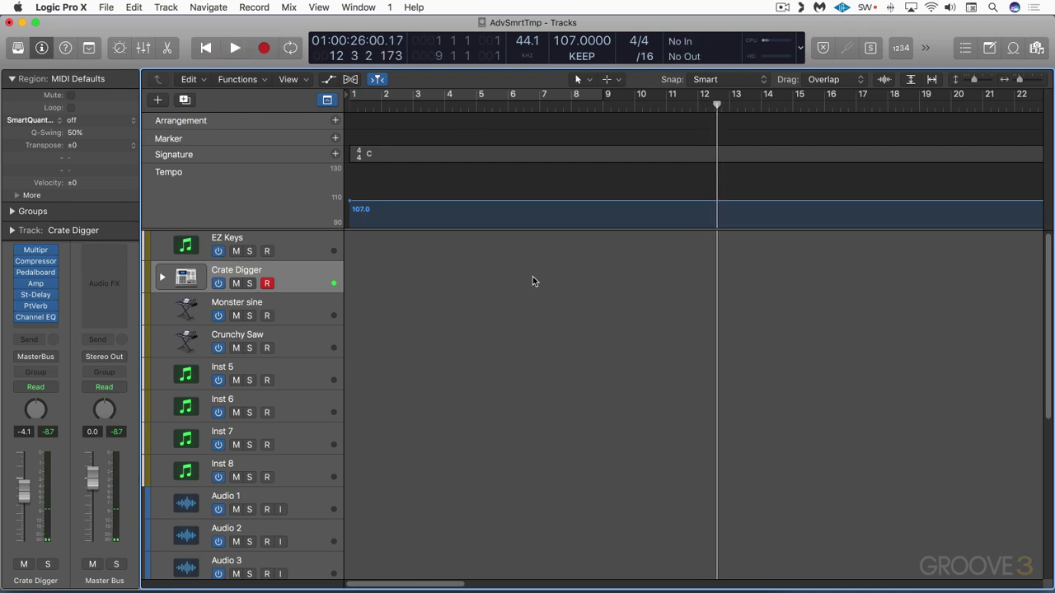
Keep the Crate Digger recording and play it back from bar 2.
key(shift+r)
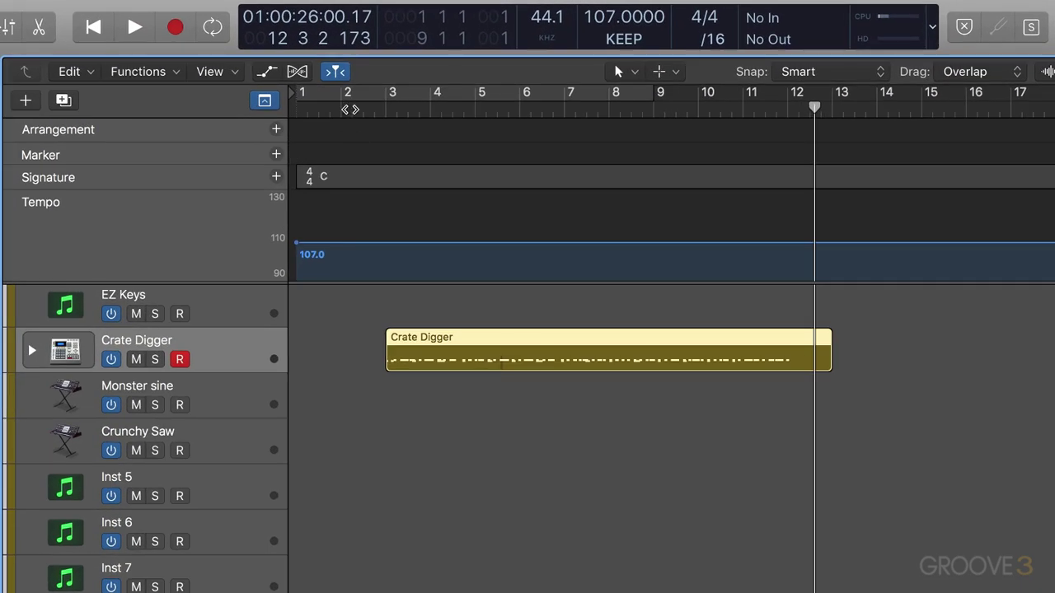
click(349, 109)
click(497, 302)
key(space)
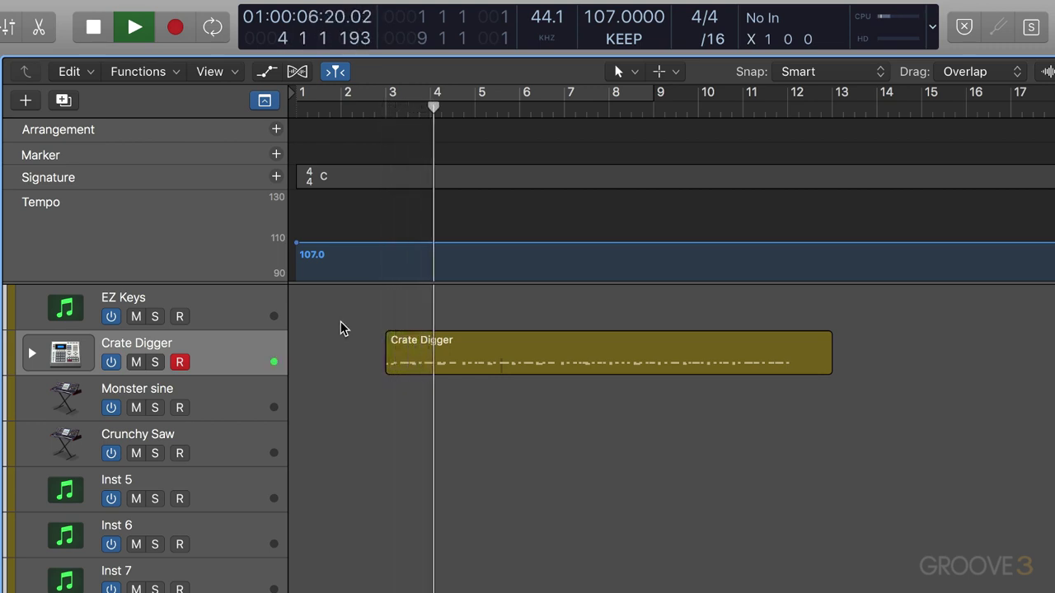
key(space)
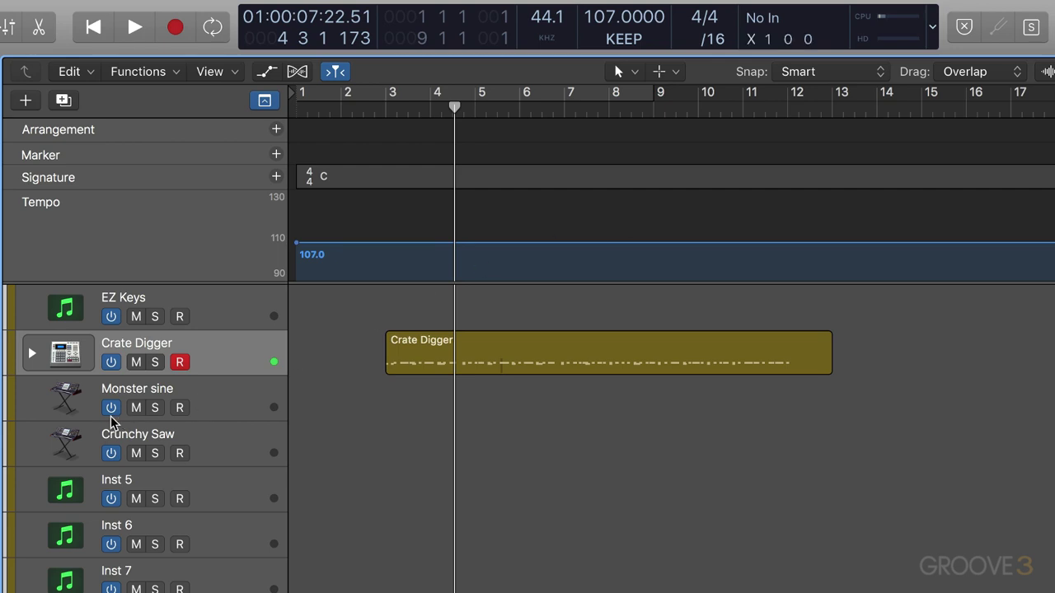
Record the Monster sine part from bar 2, beneath the Crate Digger region.
click(212, 392)
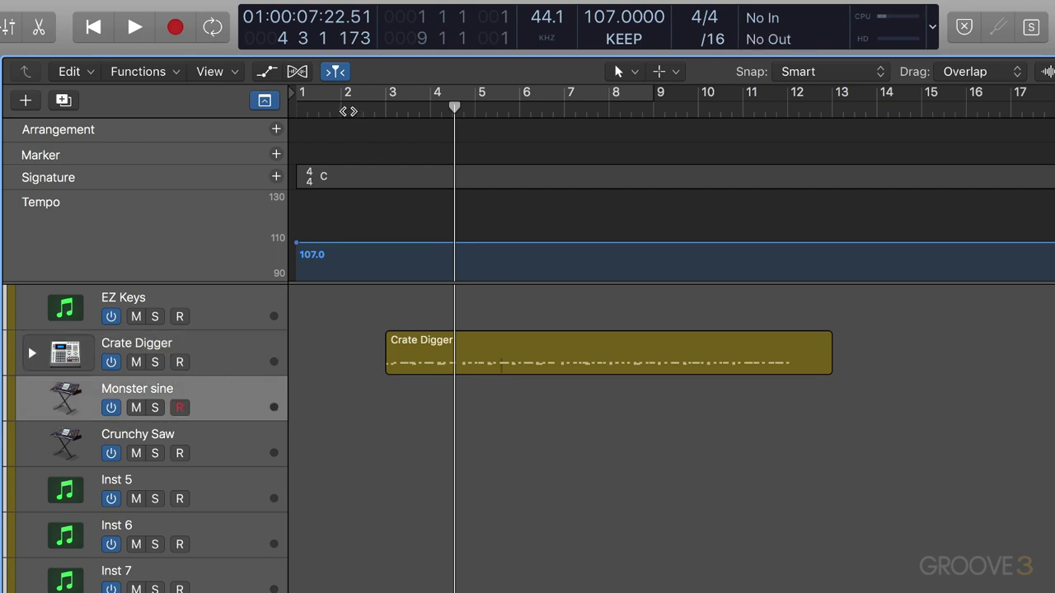
key(Return)
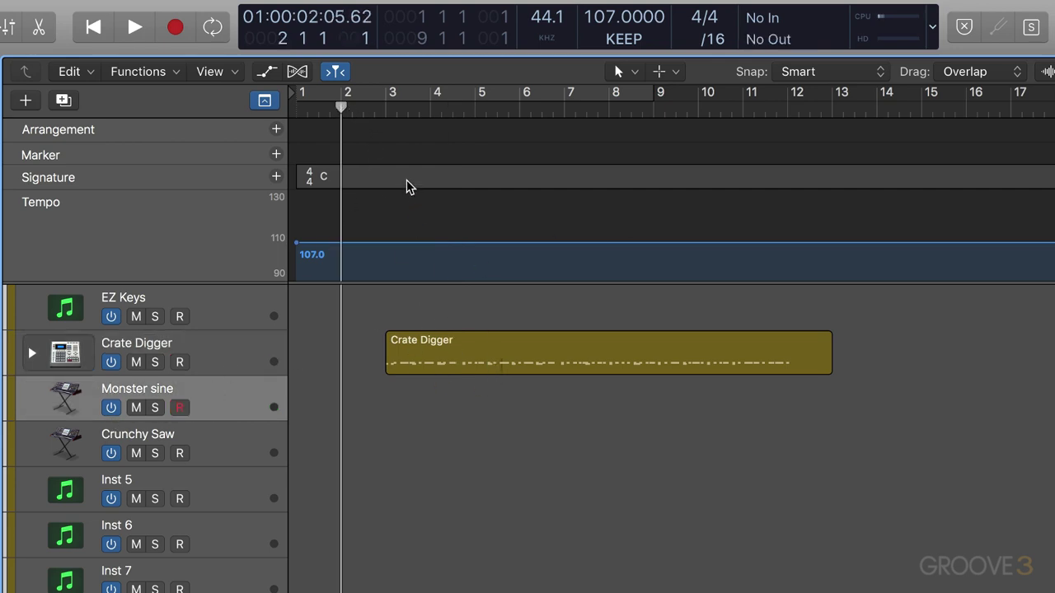
key(space)
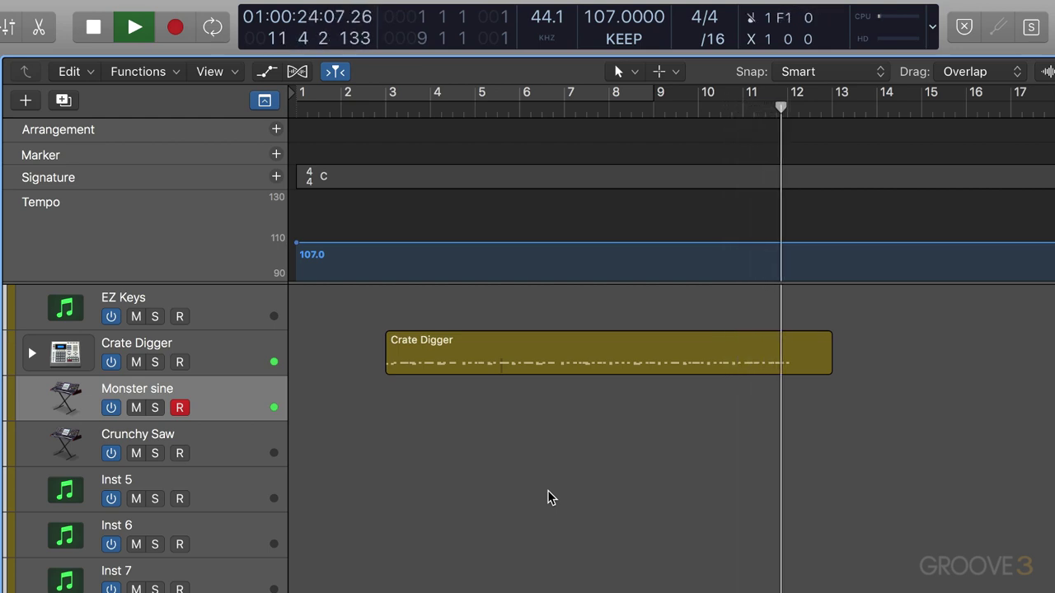
key(space)
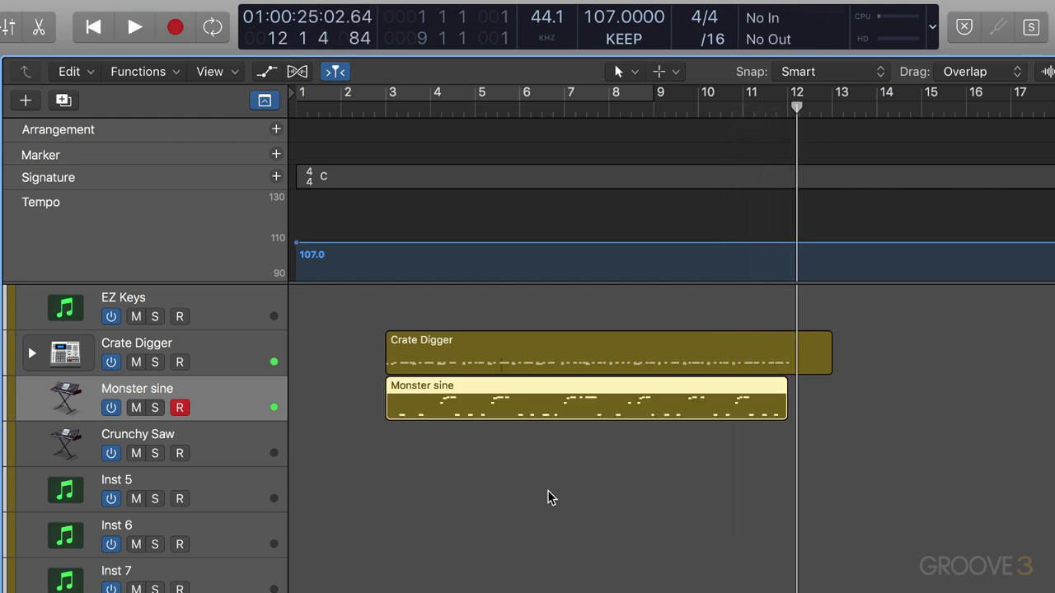
Record a Crunchy Saw part from bar 2 running to about bar 12.
click(260, 443)
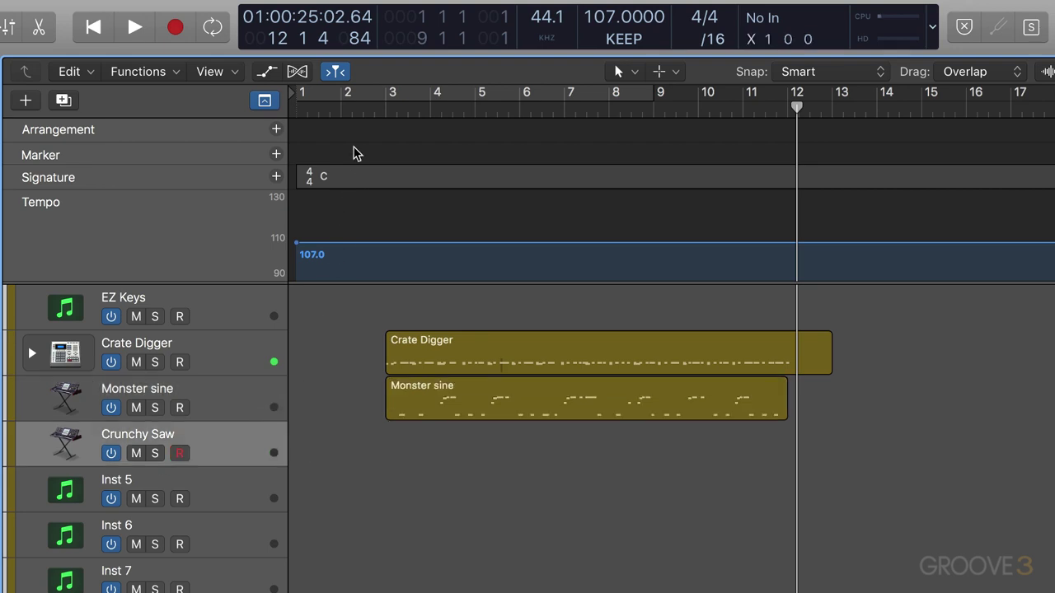
key(Return)
key(space)
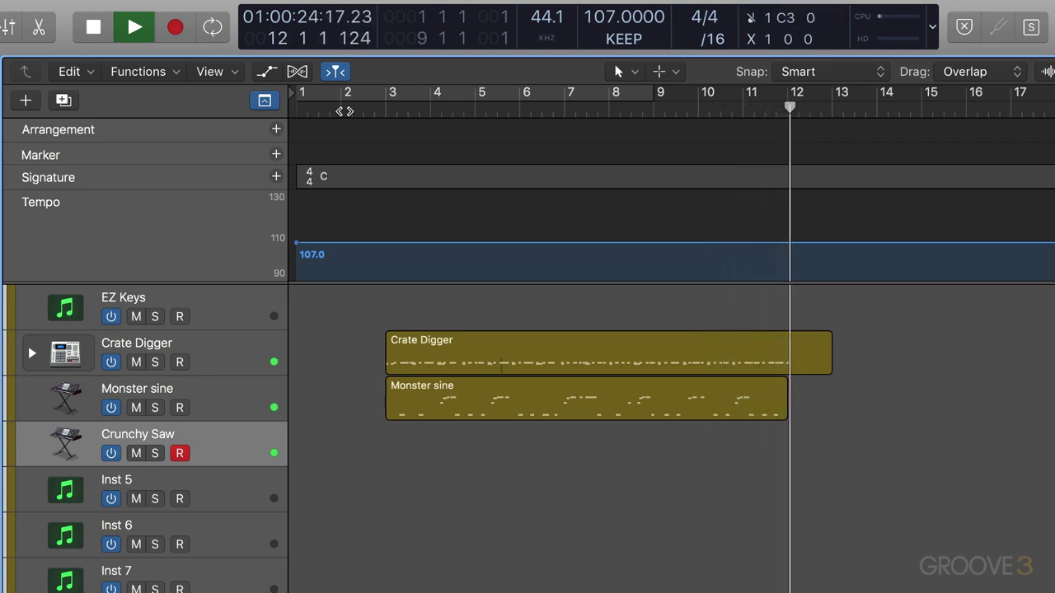
key(space)
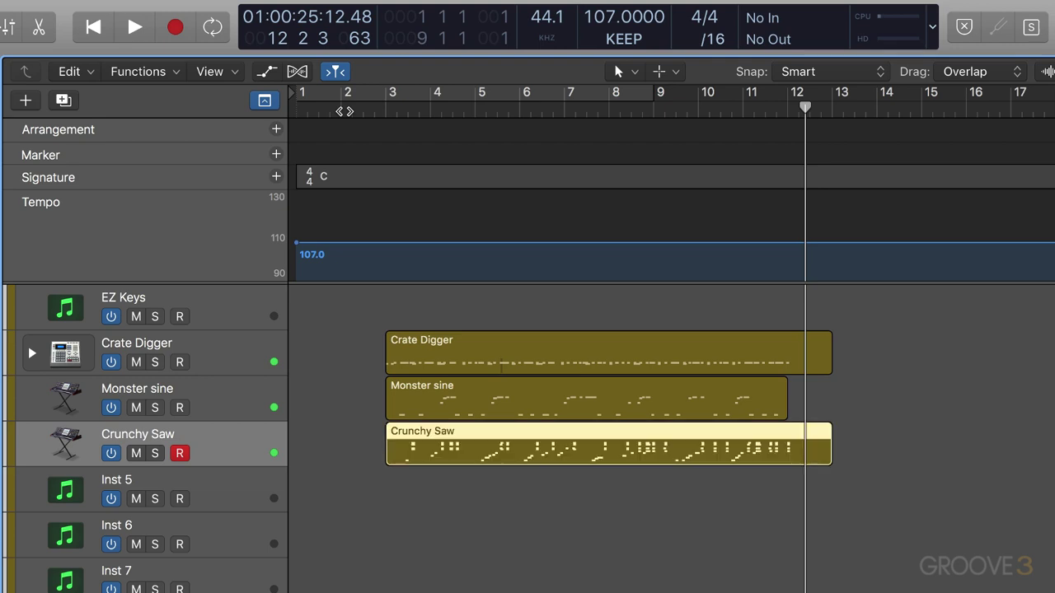
Play back all three recorded parts from bar 2.
click(344, 107)
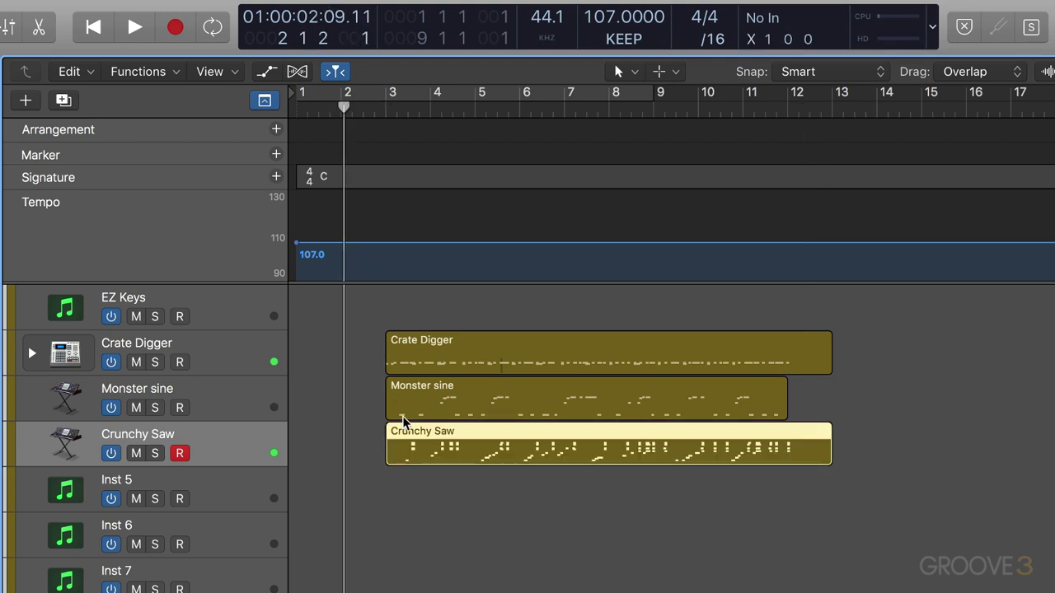
key(space)
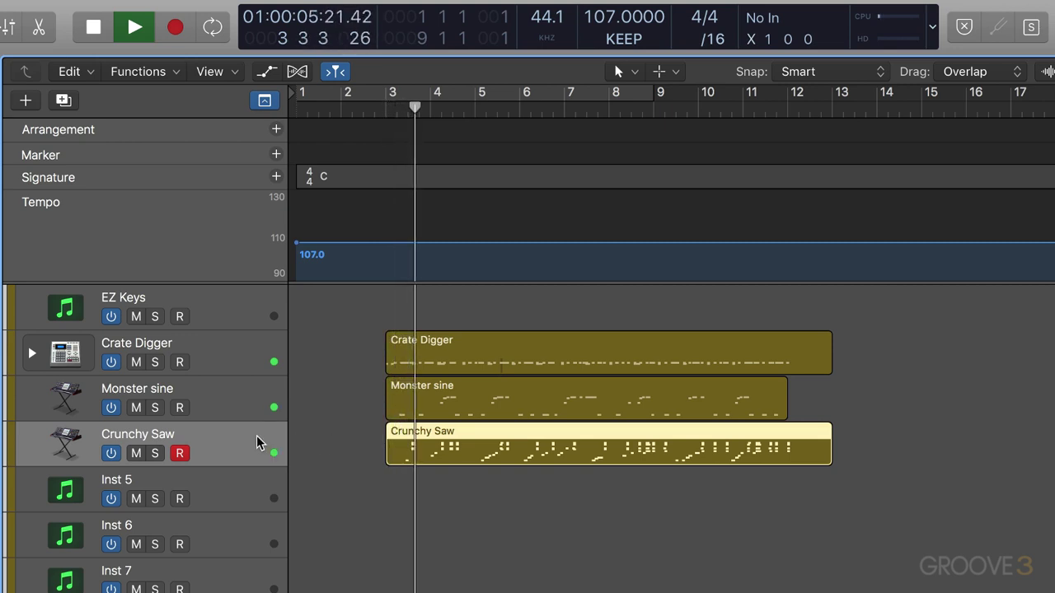
key(space)
Bounce the Monster sine region in place to a new track and deactivate the original track.
click(420, 396)
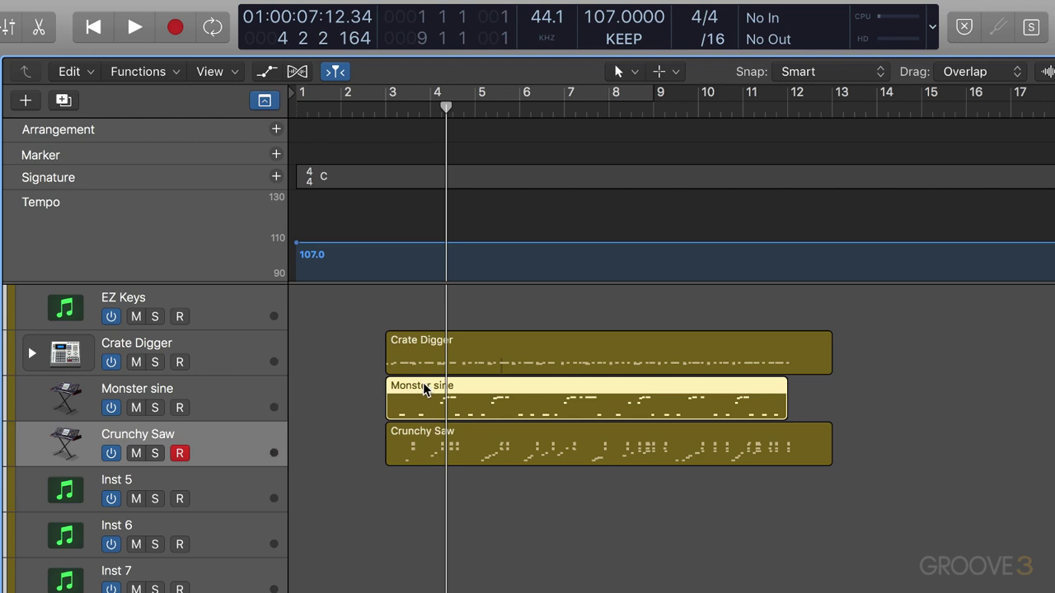
key(ctrl+b)
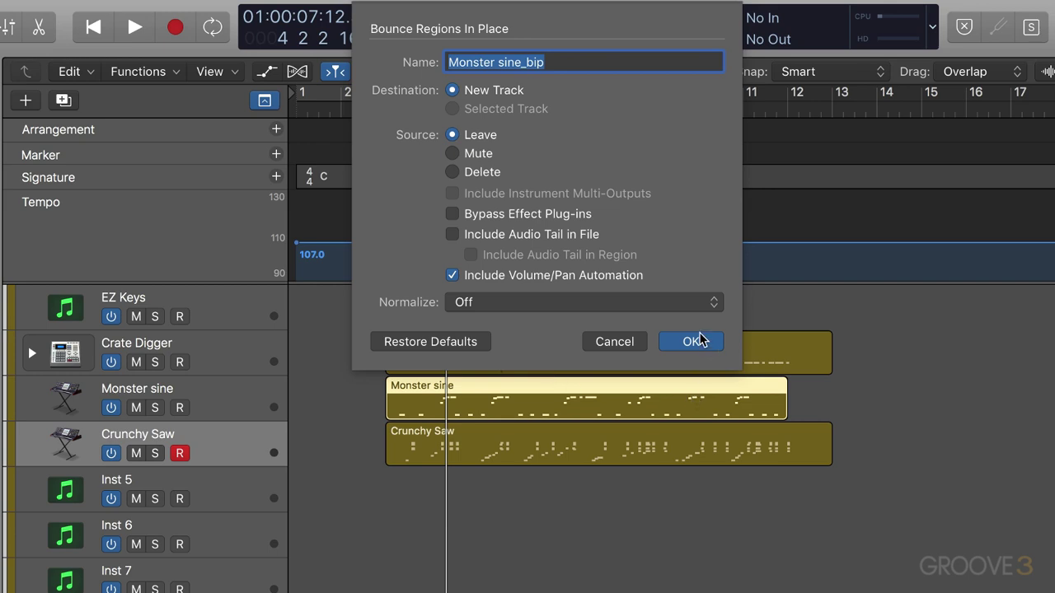
click(698, 340)
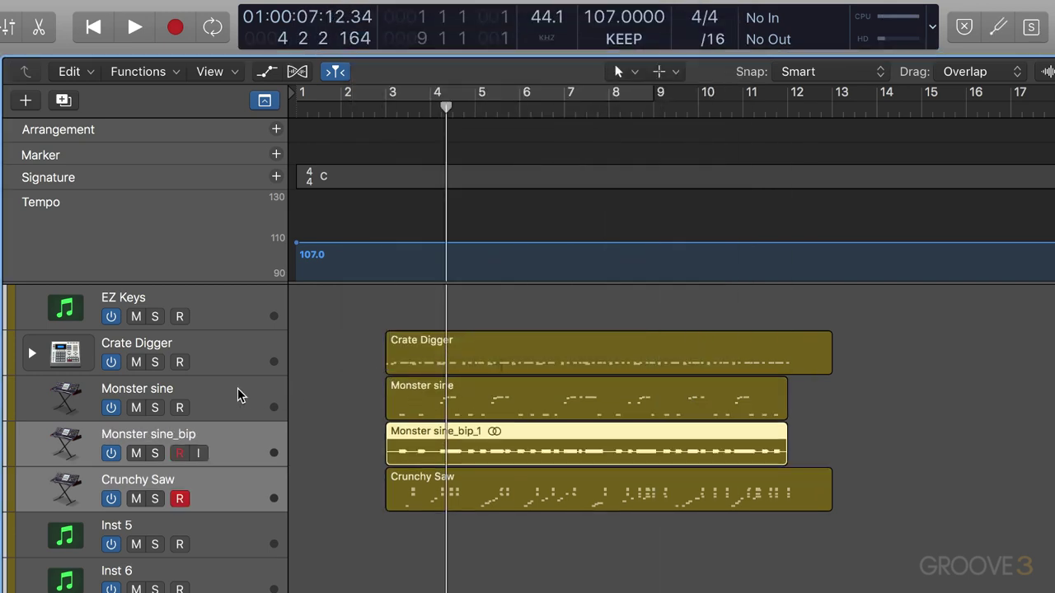
click(112, 408)
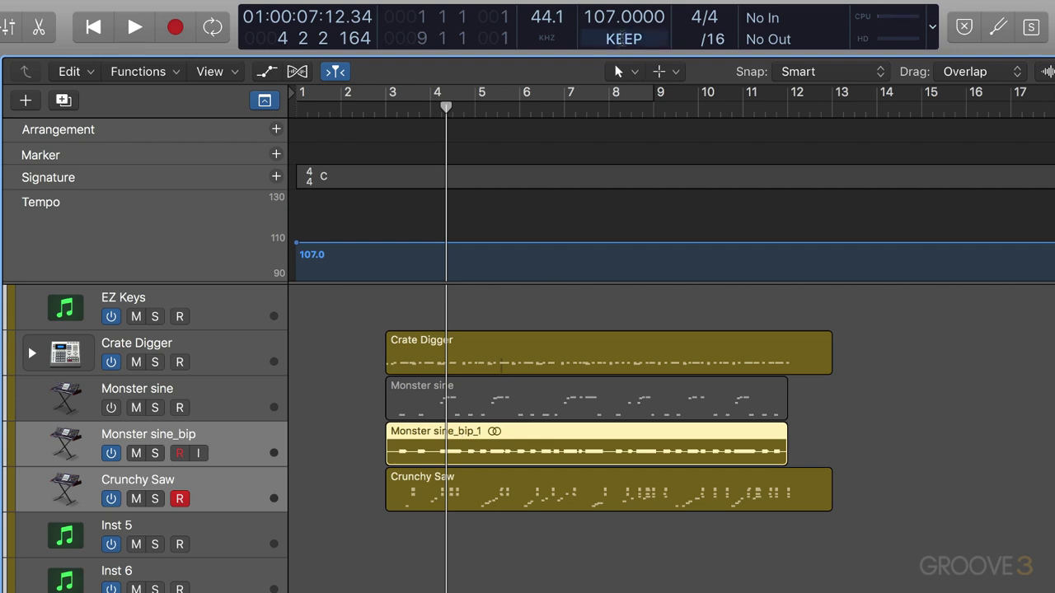
Set Smart Tempo to ADAPT and open Monster sine_bip_1's file tempo editor at a taller size.
click(623, 38)
click(617, 55)
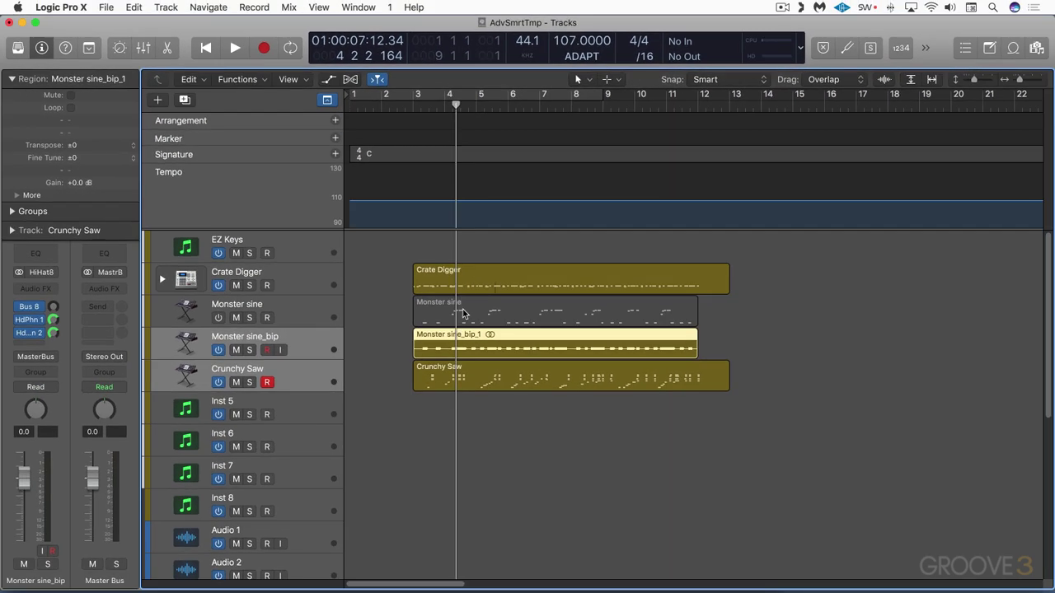
double_click(481, 342)
scroll(513, 295, down, 5)
scroll(514, 295, up, 3)
drag(561, 335, 557, 259)
click(469, 298)
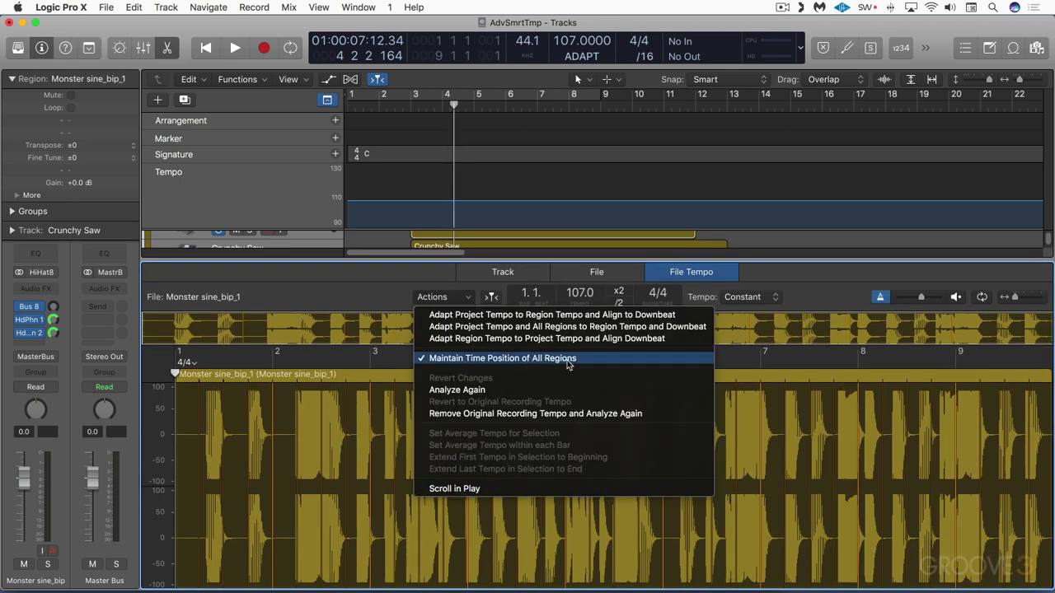
click(344, 279)
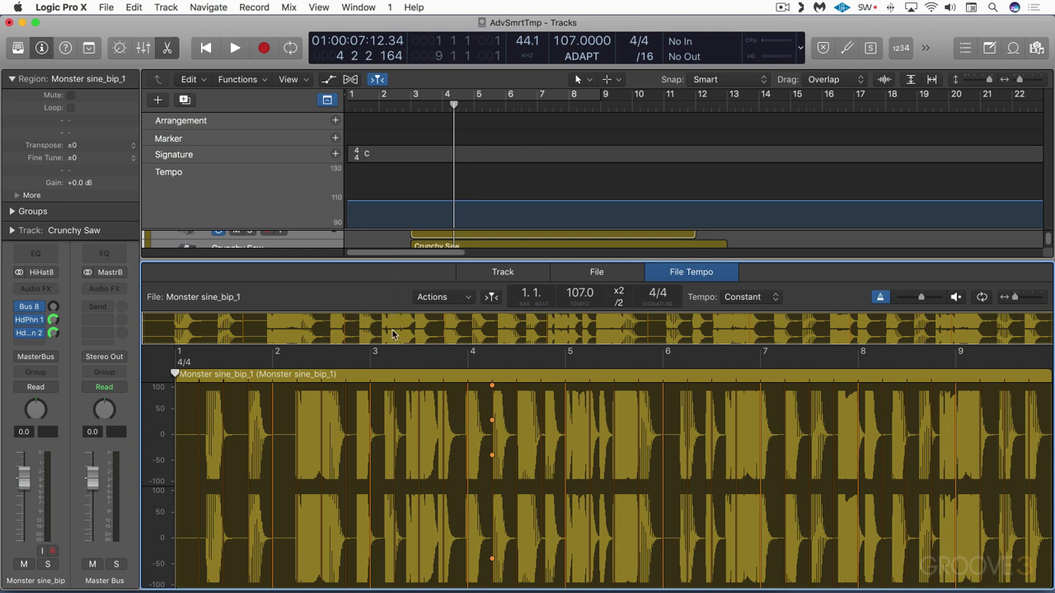
Shift a beat marker earlier onto its hit and preview the audio against the markers.
drag(381, 272, 377, 345)
scroll(370, 265, up, 3)
scroll(371, 265, down, 3)
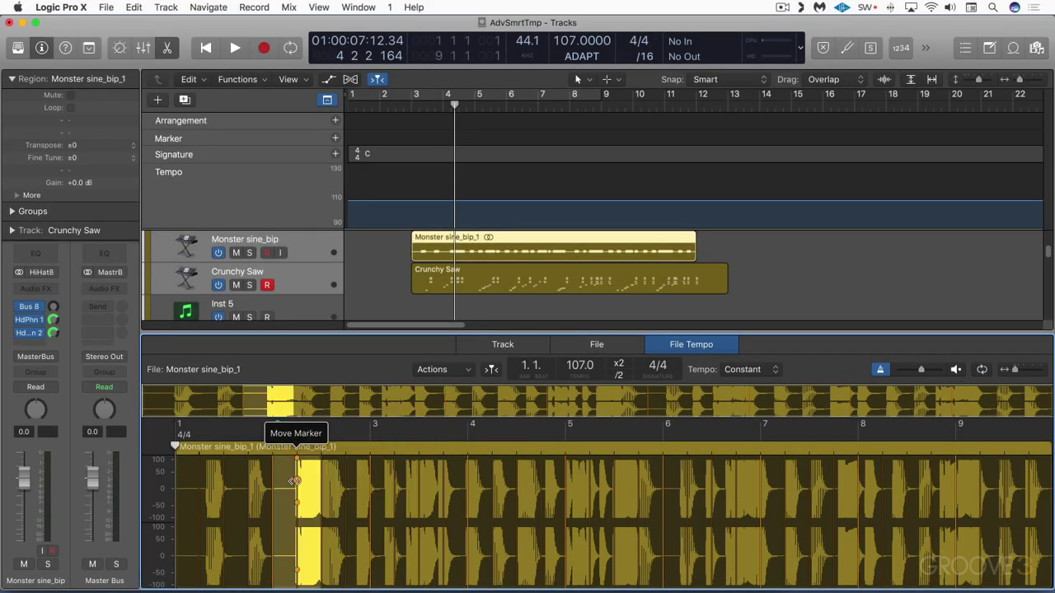
drag(256, 478, 233, 492)
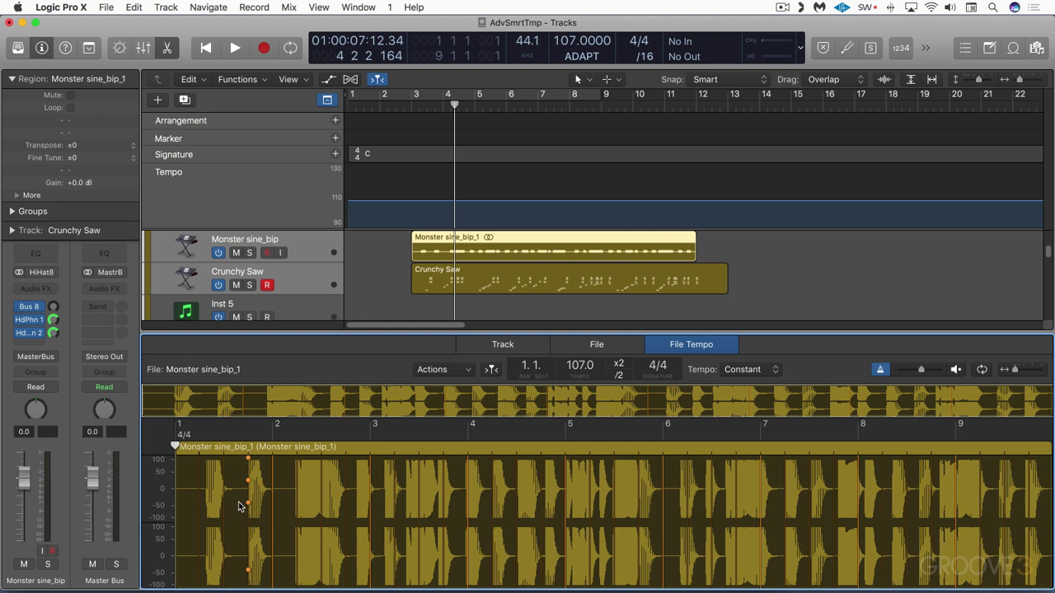
key(space)
Remove Monster sine_bip_1's original recording tempo and reanalyze it into a variable tempo.
click(468, 372)
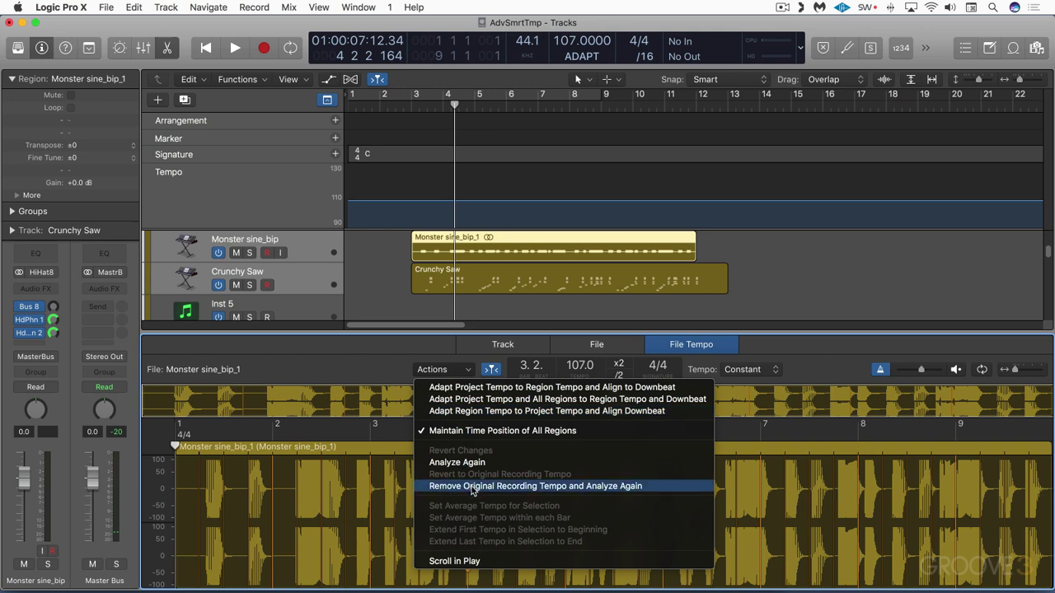
click(474, 486)
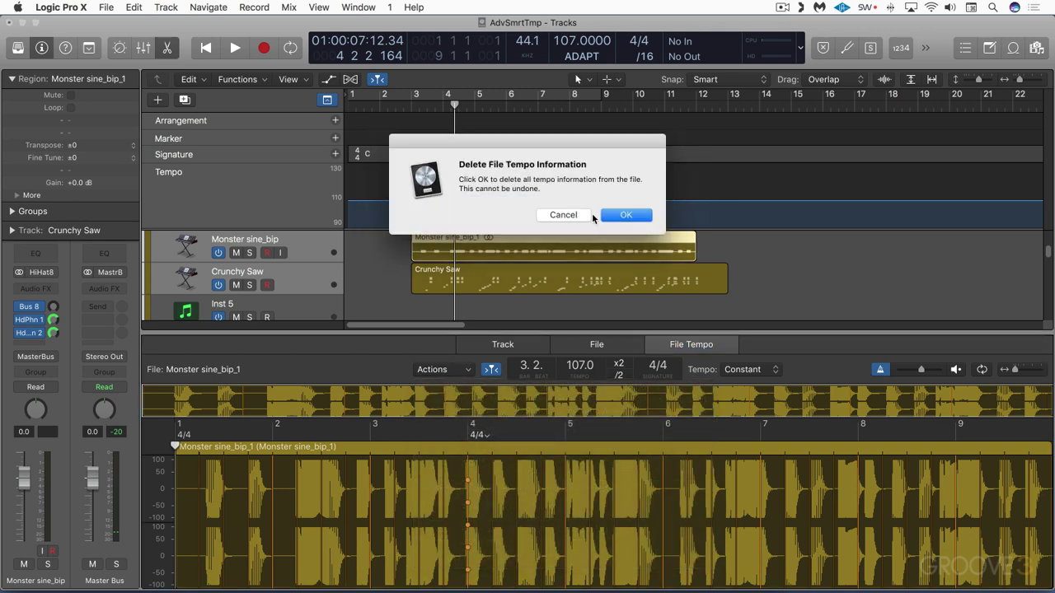
click(622, 215)
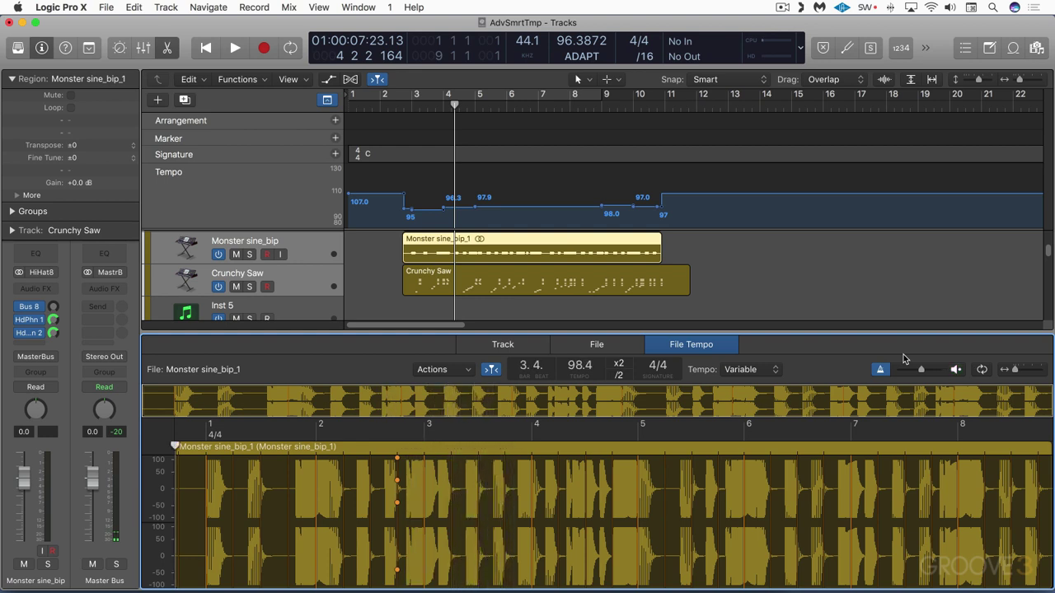
Close the file tempo editor and play the project from bar 2.
key(e)
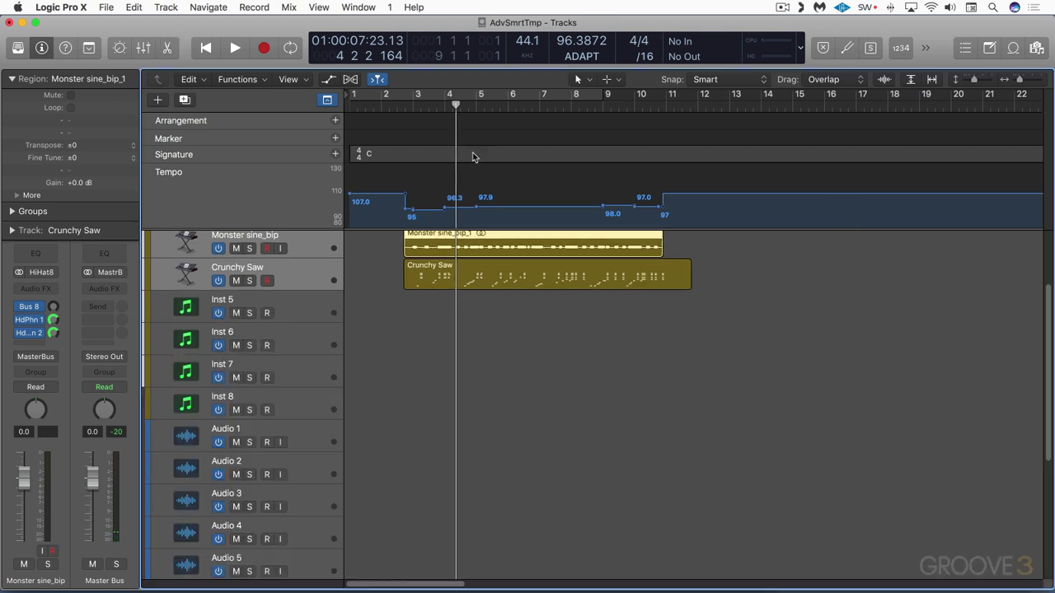
scroll(467, 160, up, 2)
scroll(458, 158, up, 2)
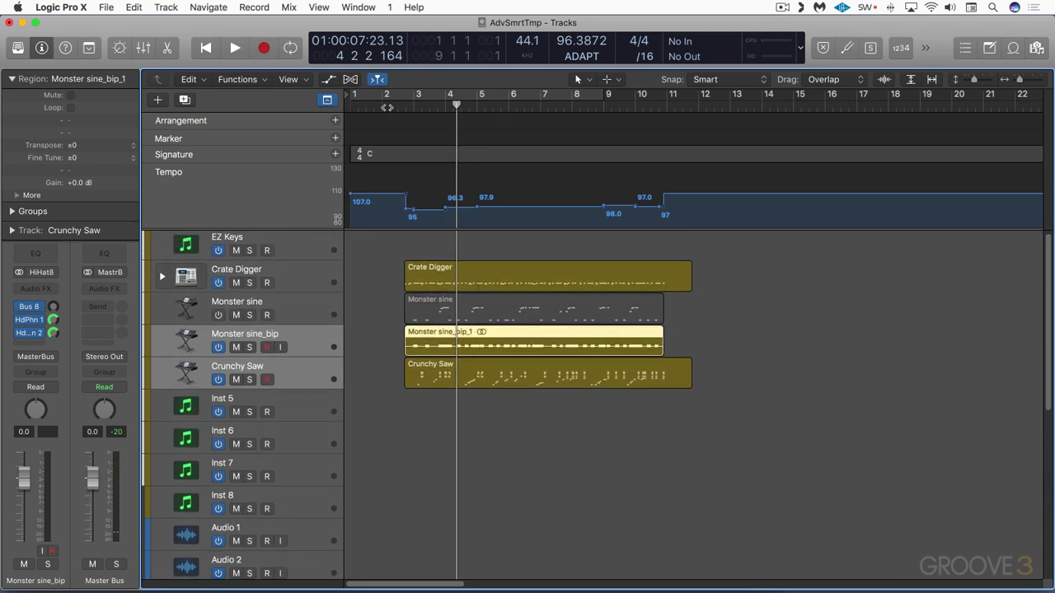
click(387, 107)
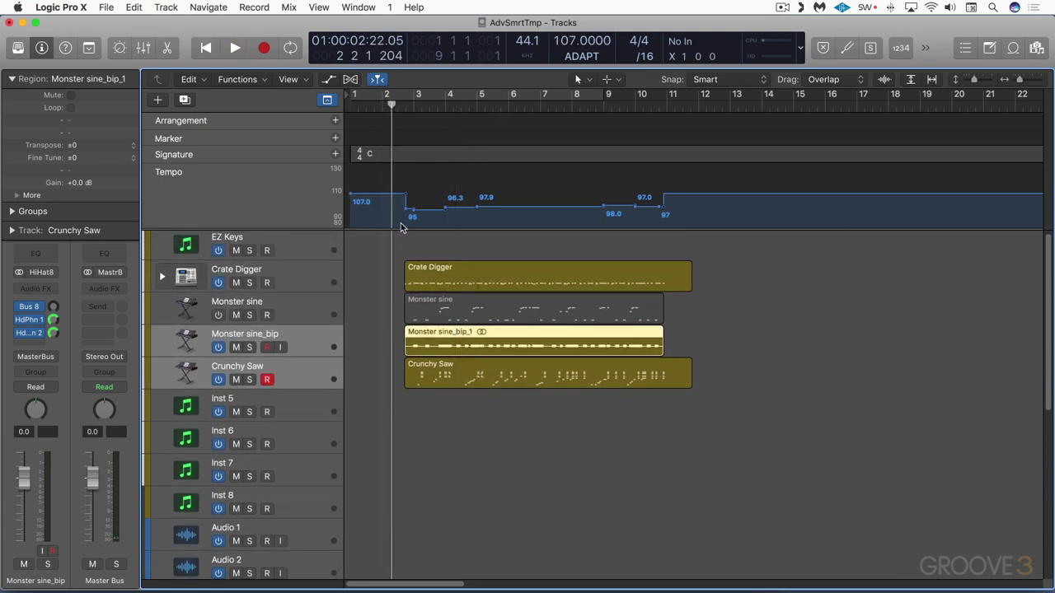
double_click(384, 105)
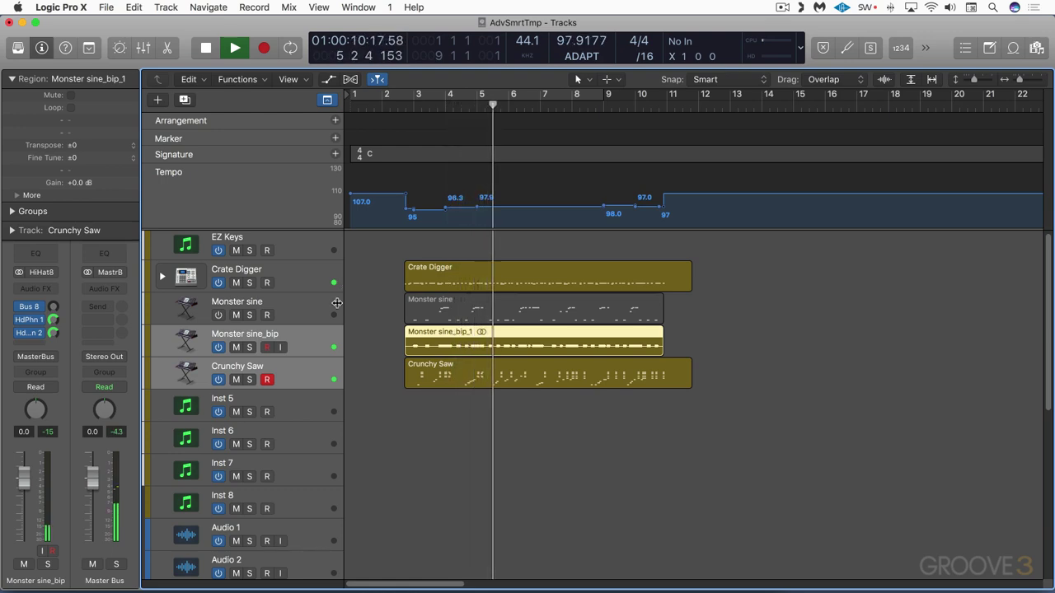
Lower Crunchy Saw's volume, switch off Monster sine_bip and reactivate Monster sine.
shift+click(272, 369)
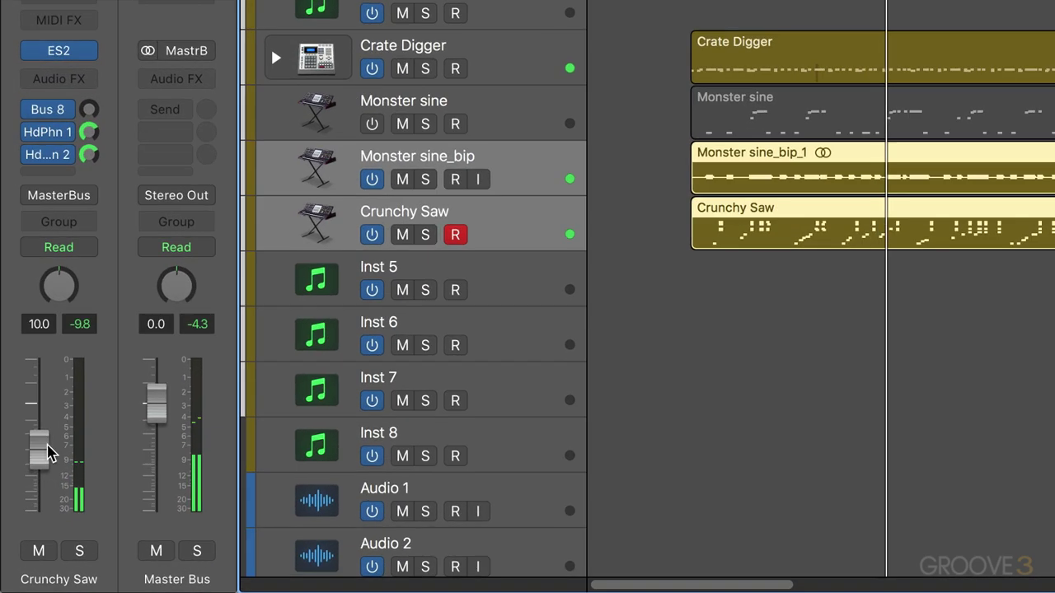
drag(47, 451, 38, 474)
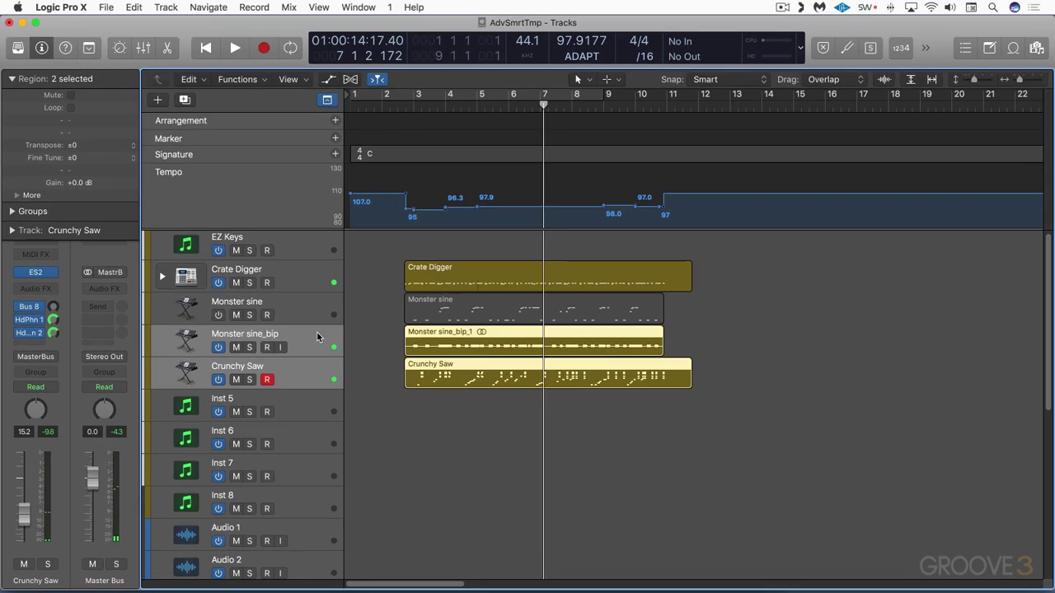
click(316, 336)
click(218, 347)
click(218, 315)
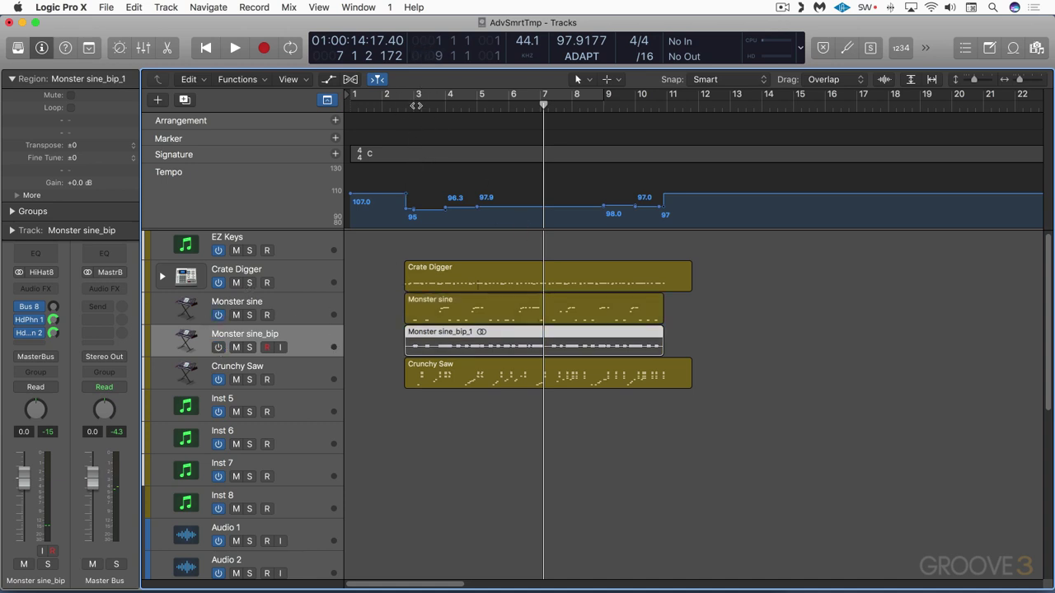
Select the Crate Digger, Monster sine and Crunchy Saw regions and set Smart Quantize to 1/16 Note.
drag(381, 264, 437, 313)
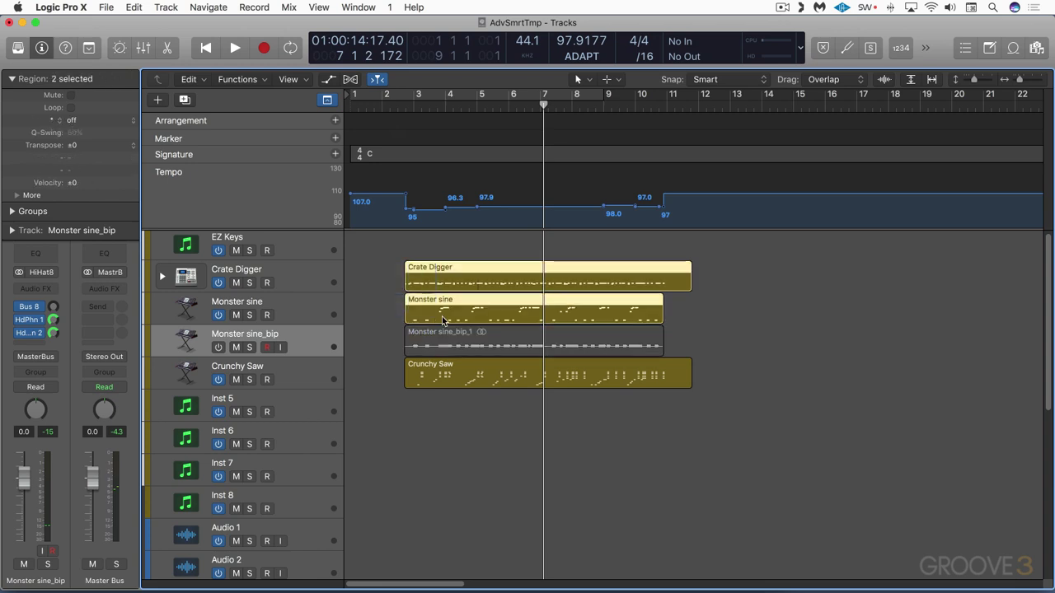
super+click(439, 373)
drag(388, 278, 412, 300)
shift+click(441, 370)
click(119, 123)
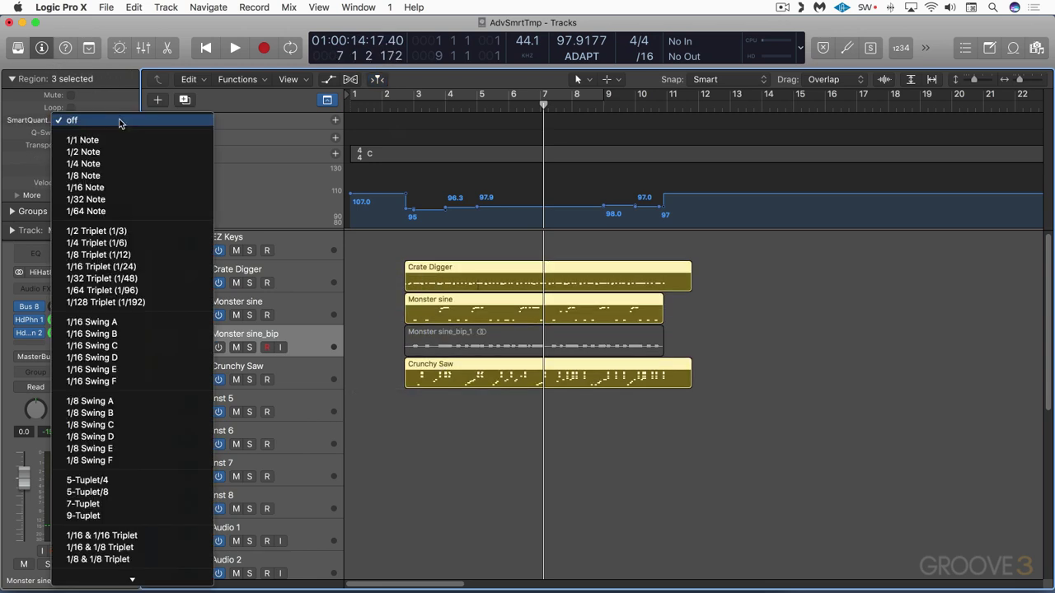
click(97, 189)
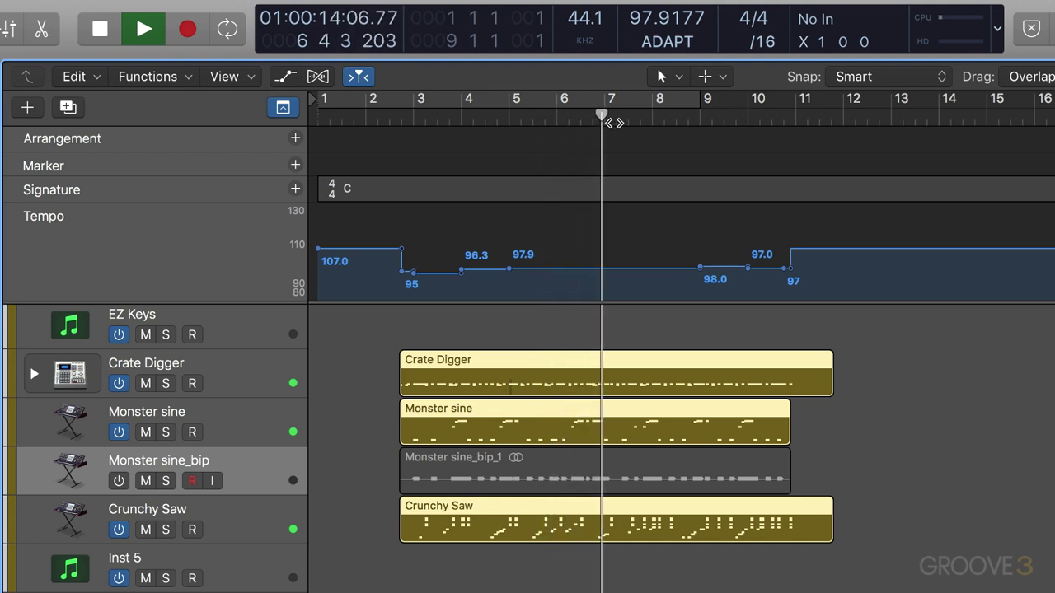
Create a new flat 120 BPM tempo set with the default name and play it from bar 2.
key(space)
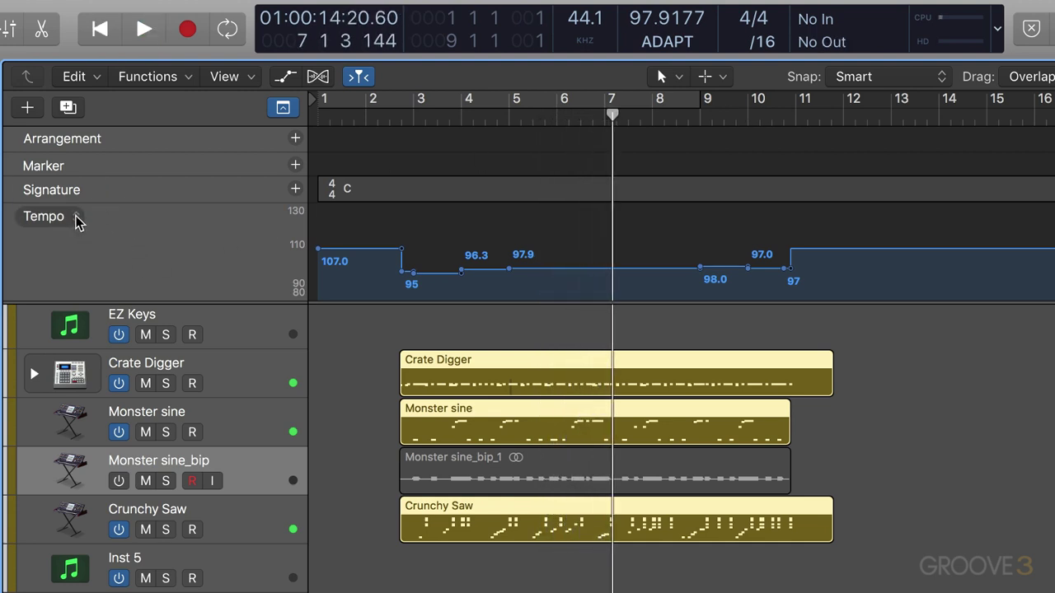
click(77, 218)
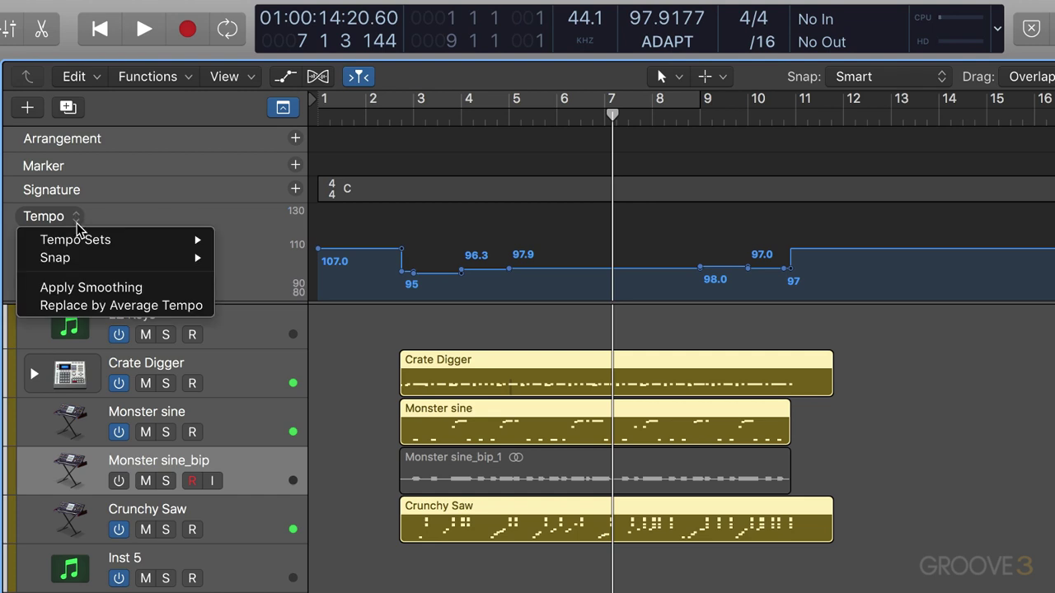
mouse_move(83, 239)
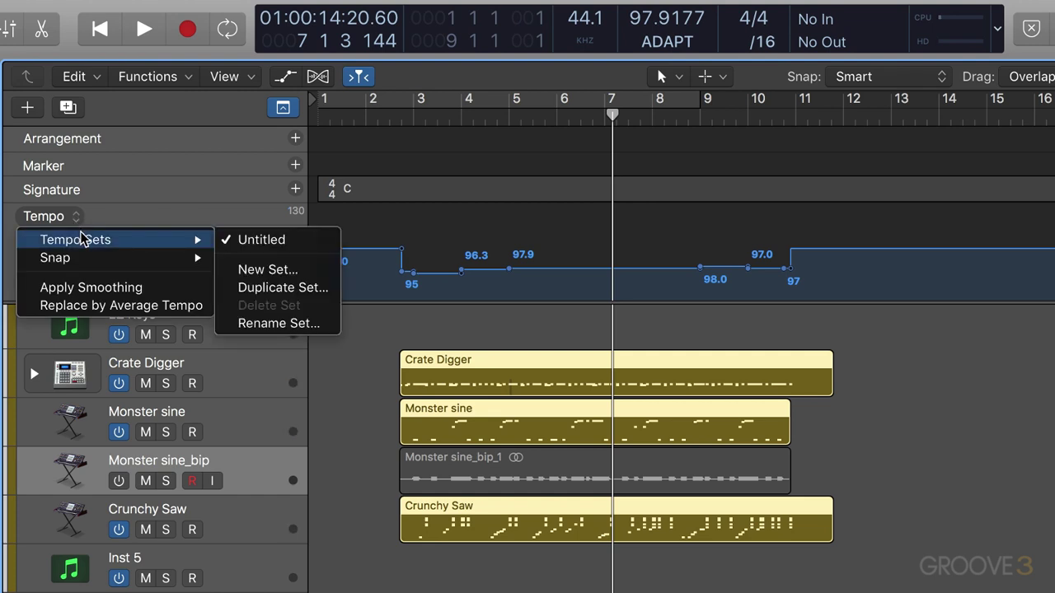
click(266, 270)
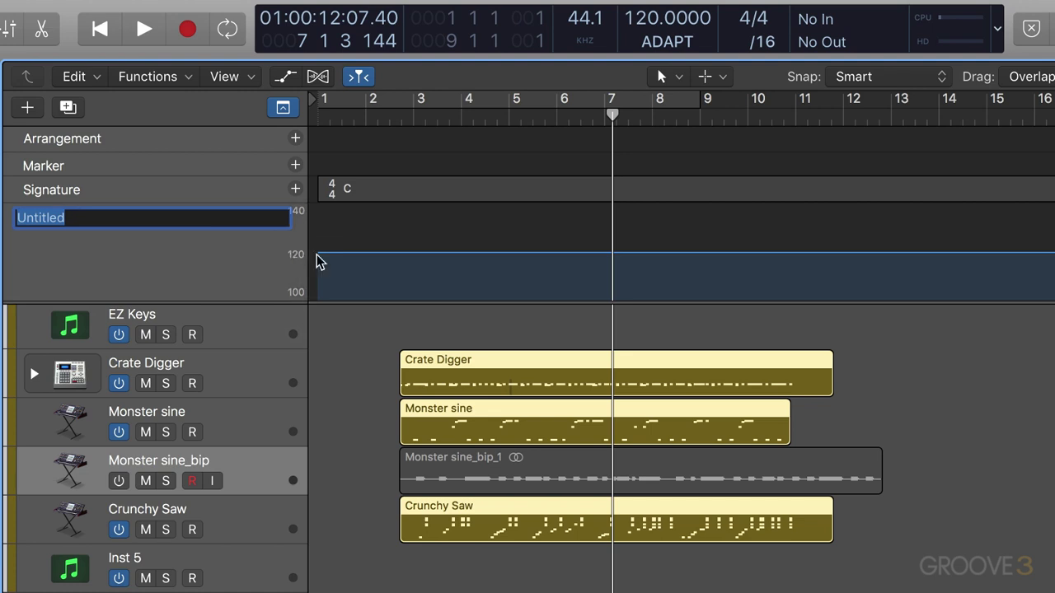
click(172, 245)
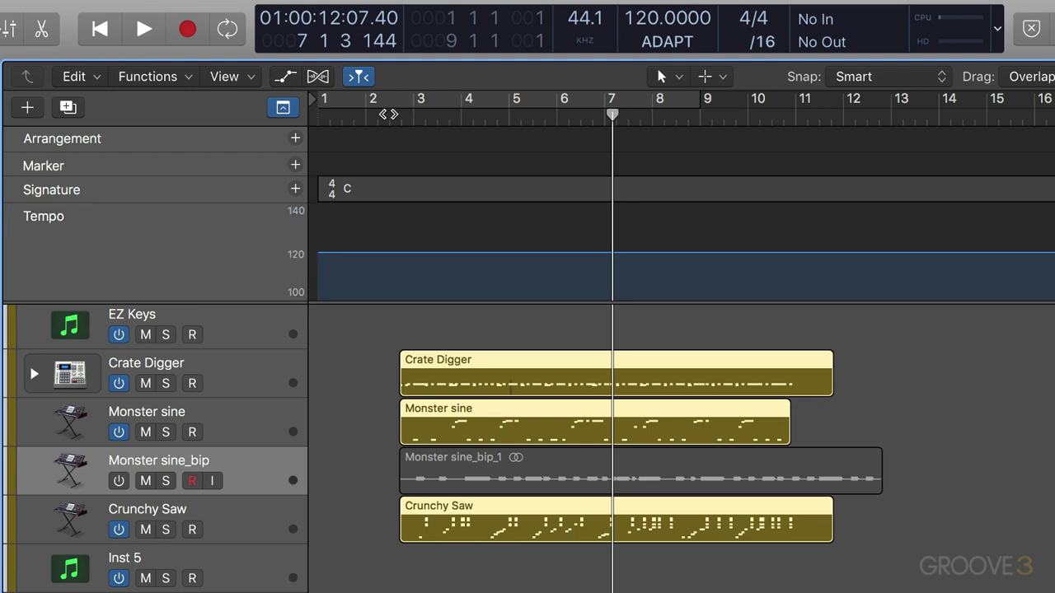
double_click(388, 114)
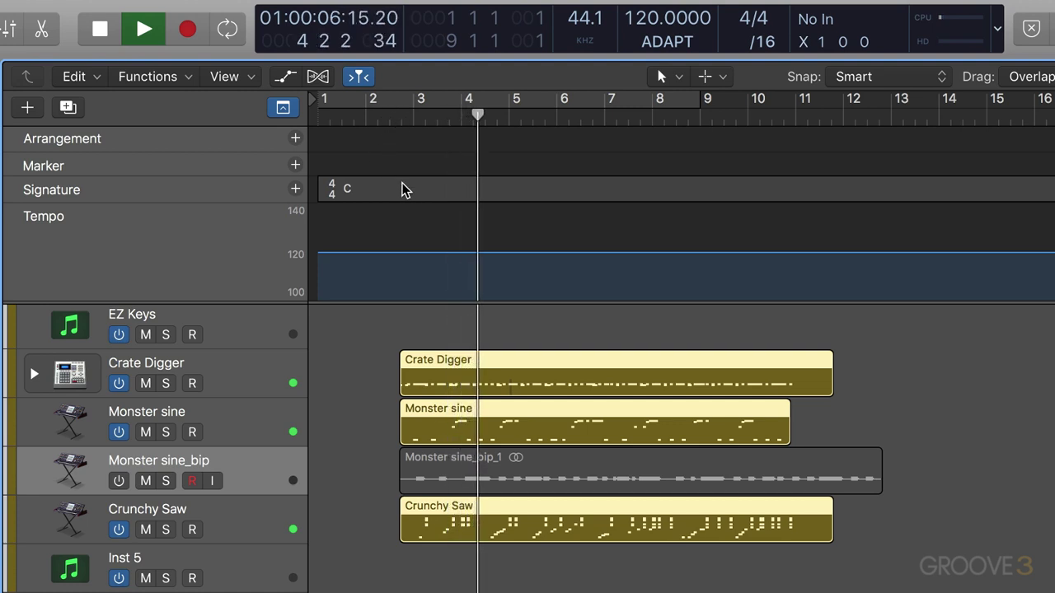
key(space)
Switch back to the original variable Smart Tempo set.
click(76, 218)
mouse_move(156, 238)
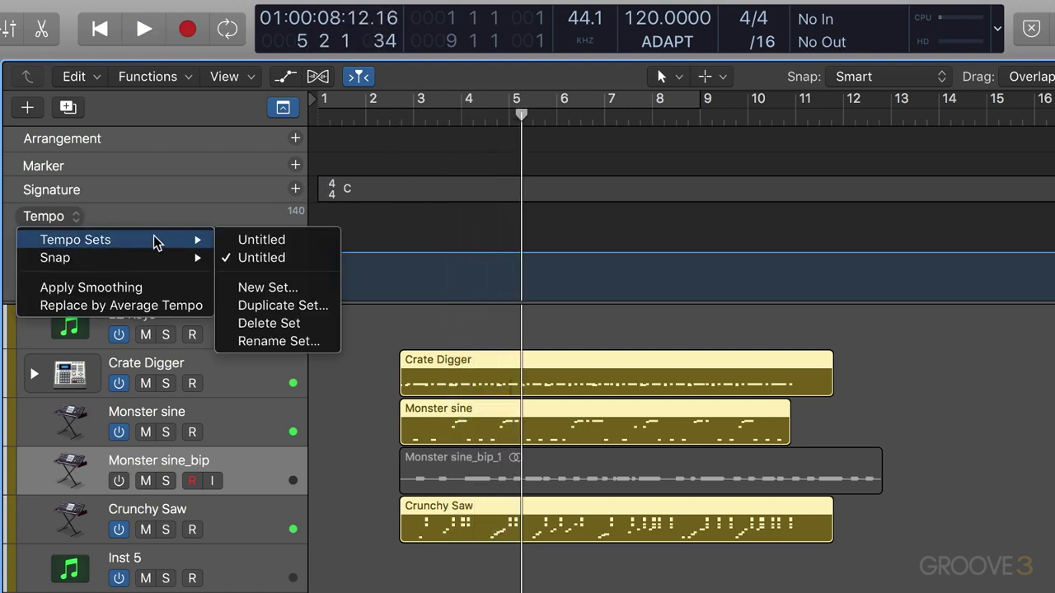
click(250, 240)
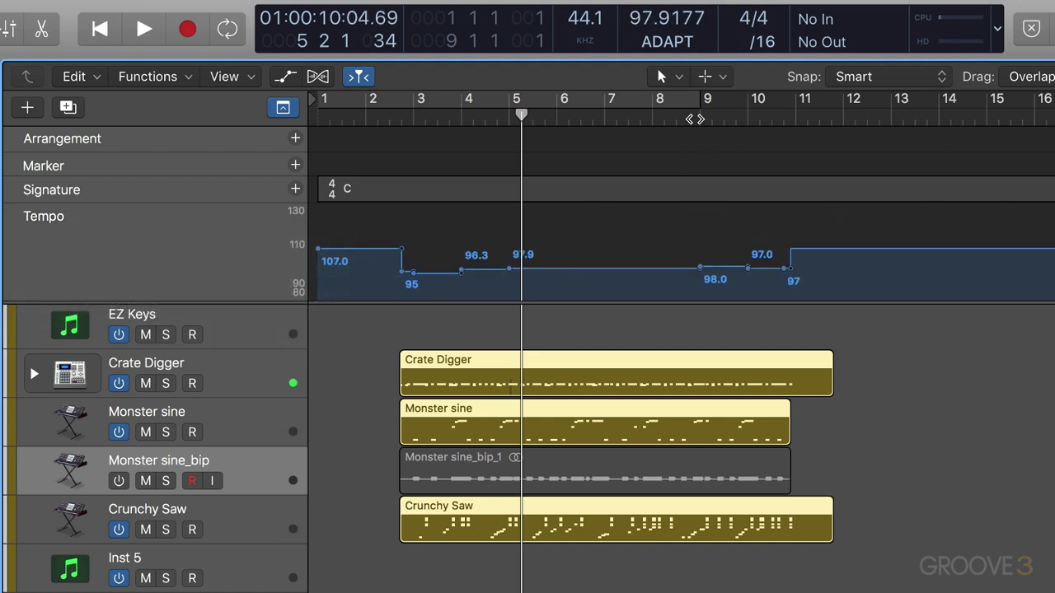
Split the regions at bar 11 and delete the pieces after it.
click(694, 118)
key(space)
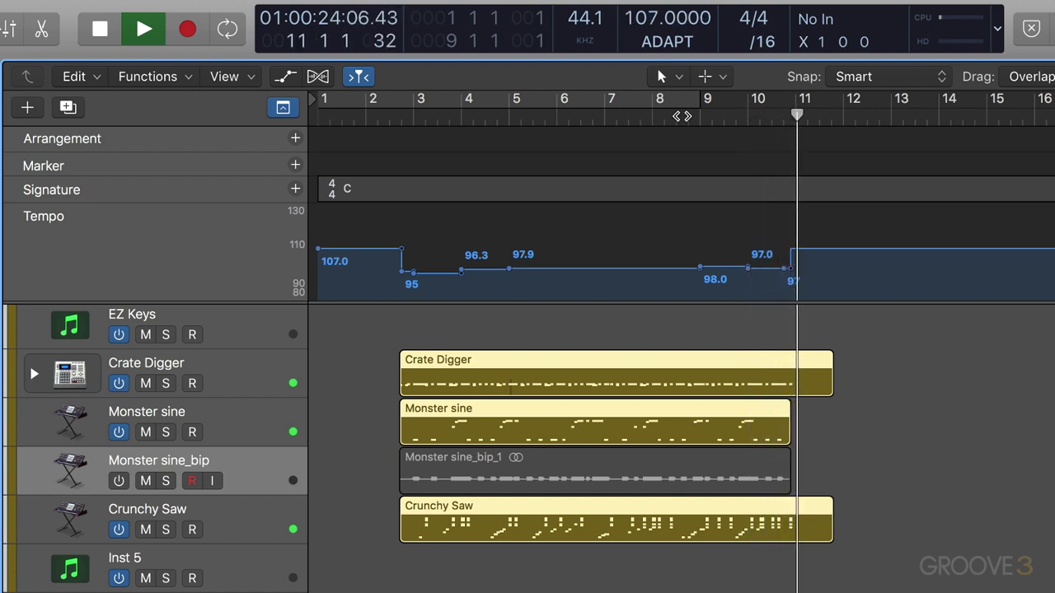
key(space)
drag(799, 116, 789, 123)
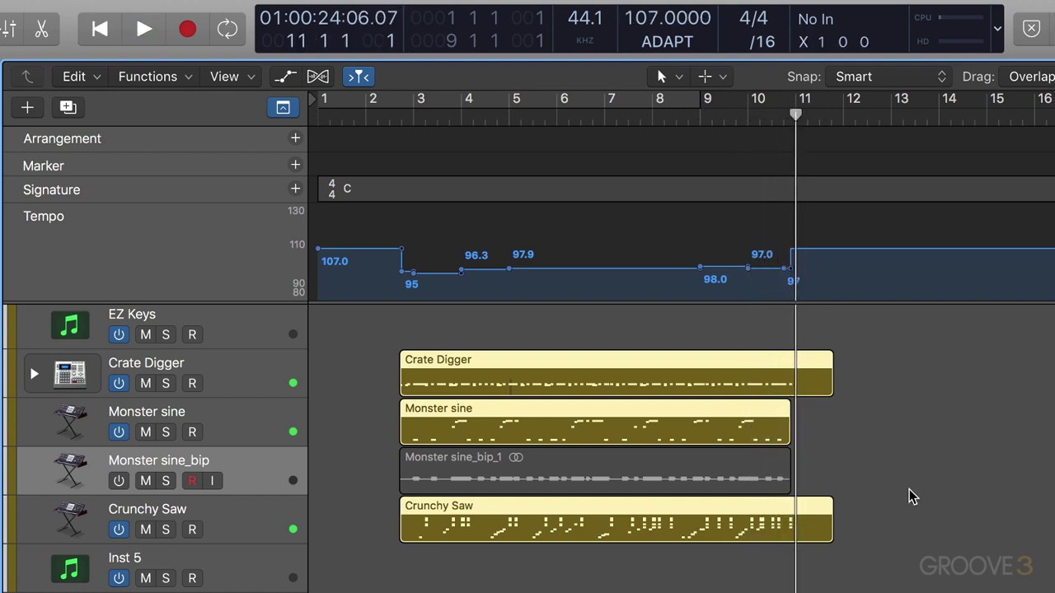
key(super+t)
drag(902, 577, 802, 351)
key(Delete)
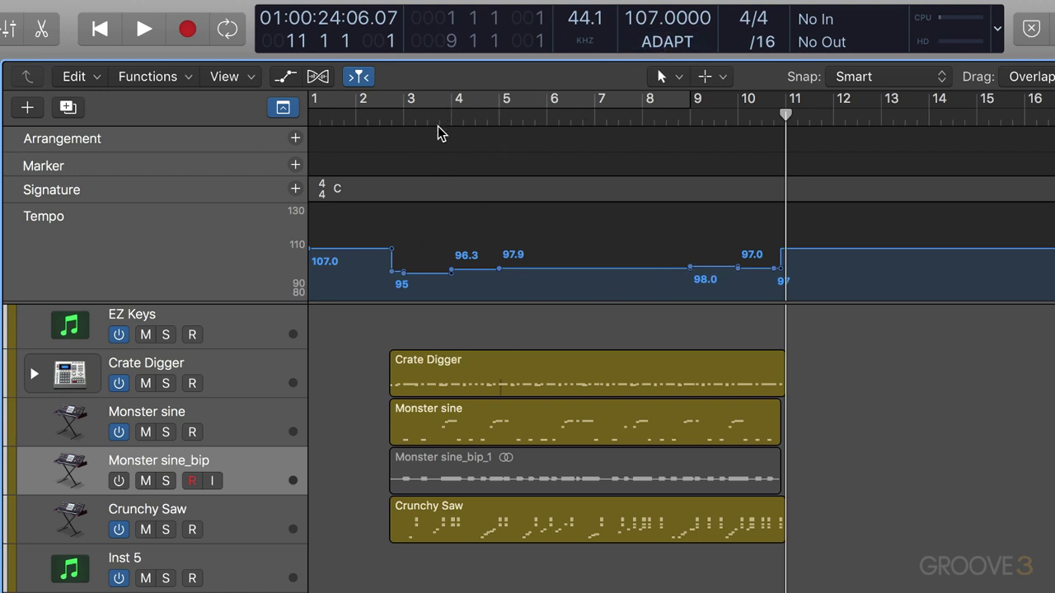
Split all four regions at bar 3 and copy them to start at bar 11.
drag(427, 119, 400, 125)
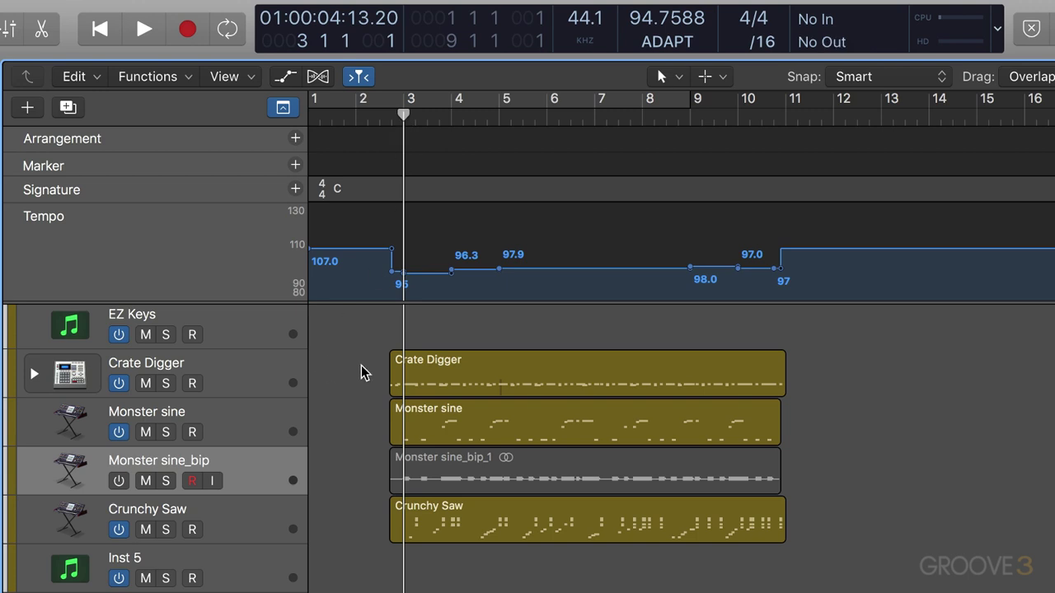
drag(371, 416, 403, 536)
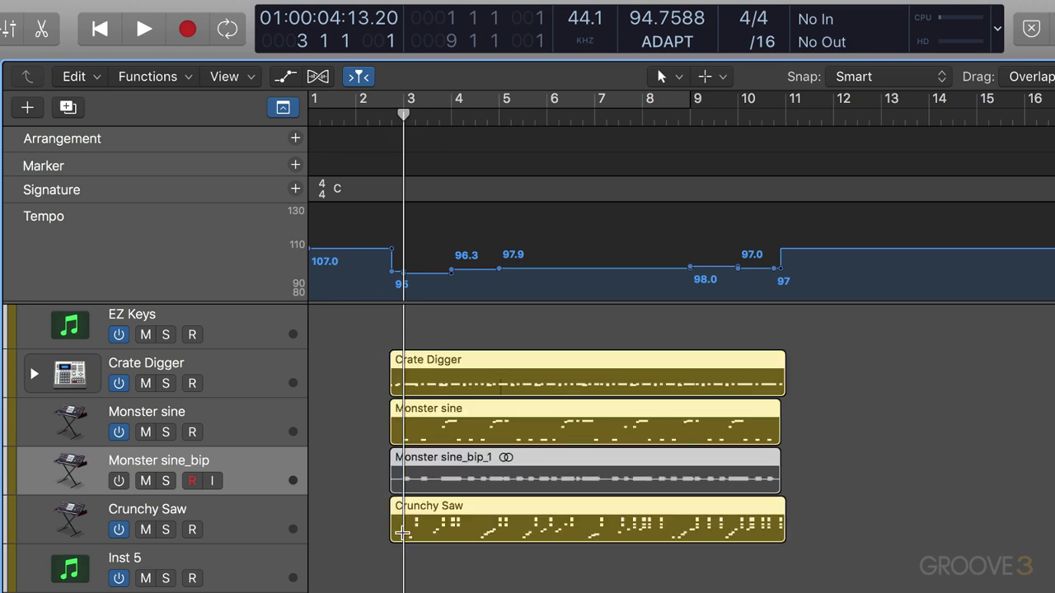
key(super+t)
click(740, 316)
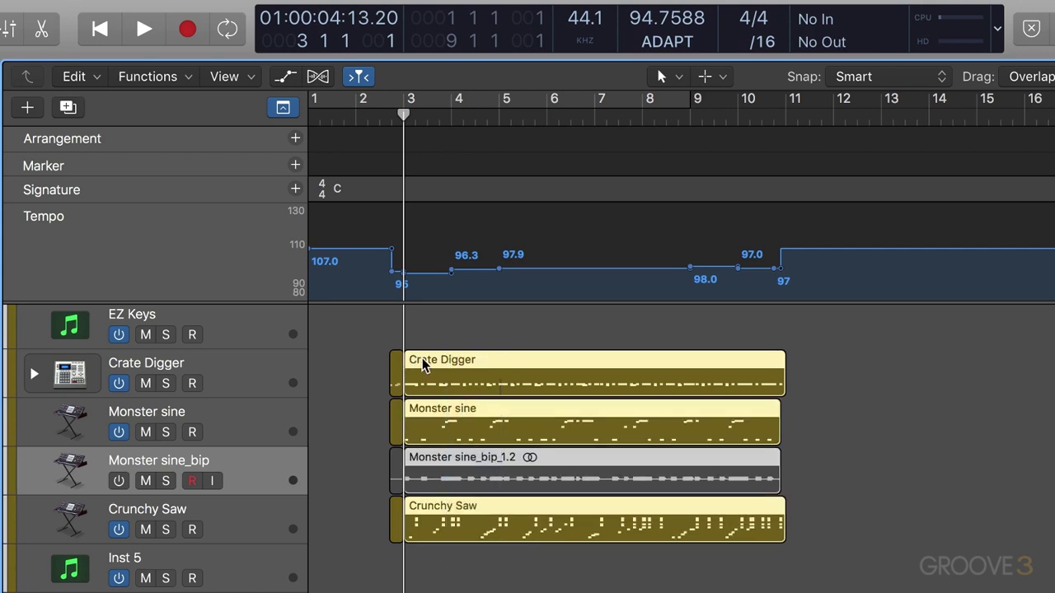
drag(422, 365, 805, 396)
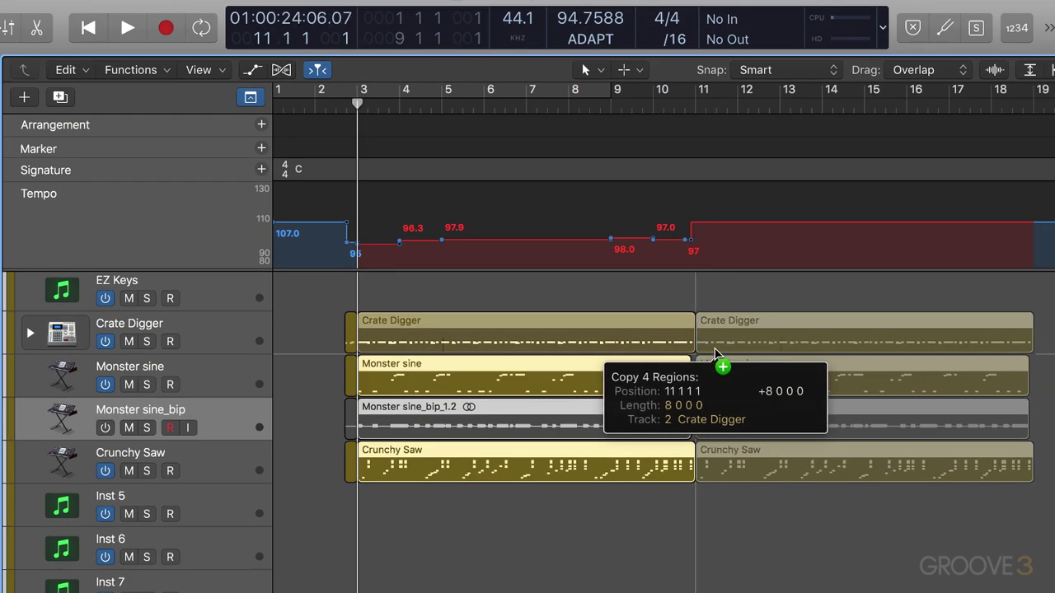
Copy the four regions to bar 11, then play from bar 9 to check the loop join.
drag(714, 352, 714, 354)
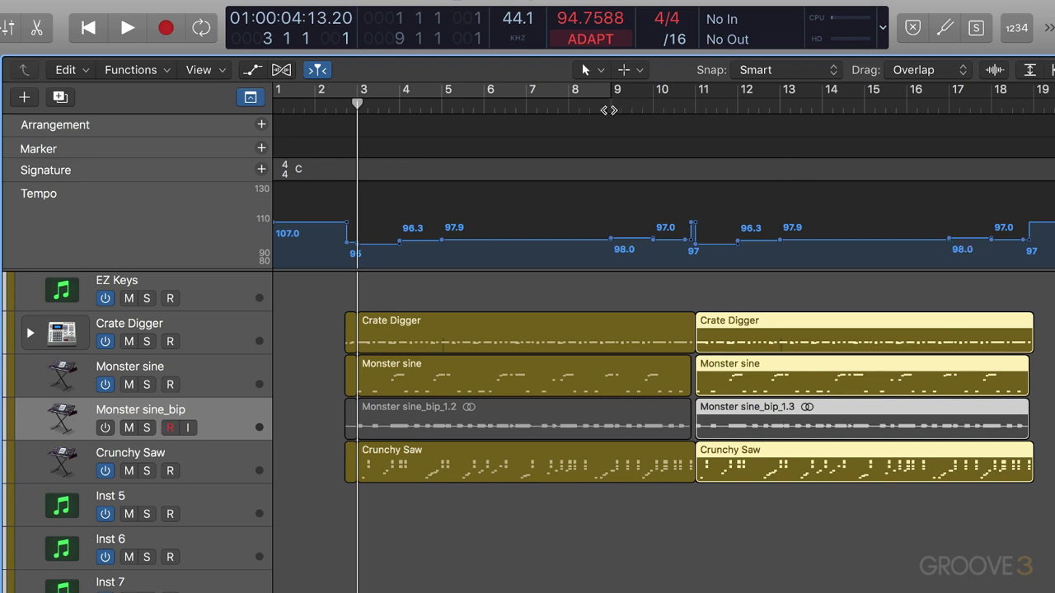
double_click(608, 109)
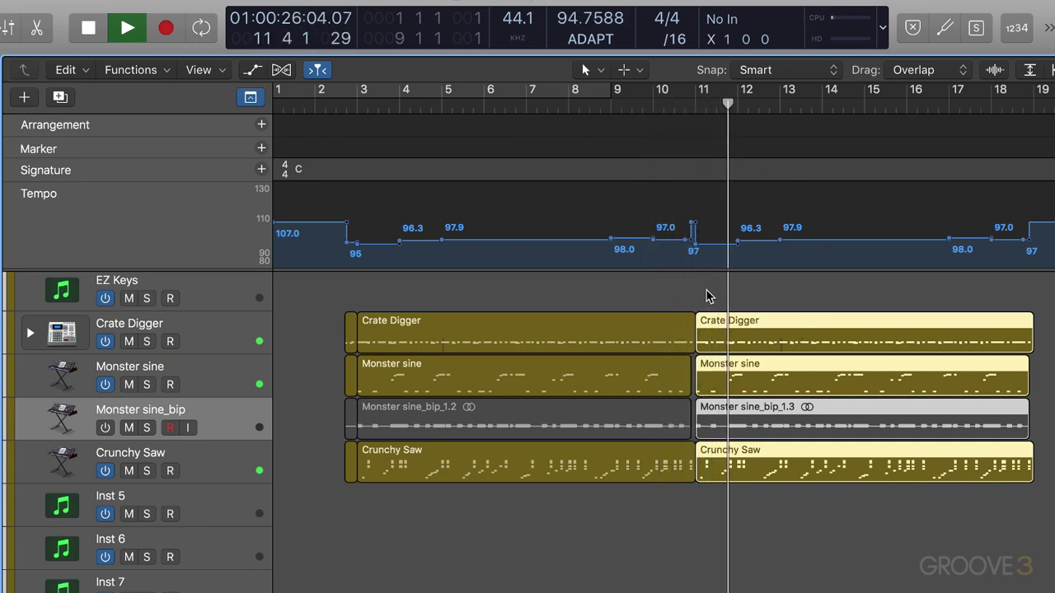
key(space)
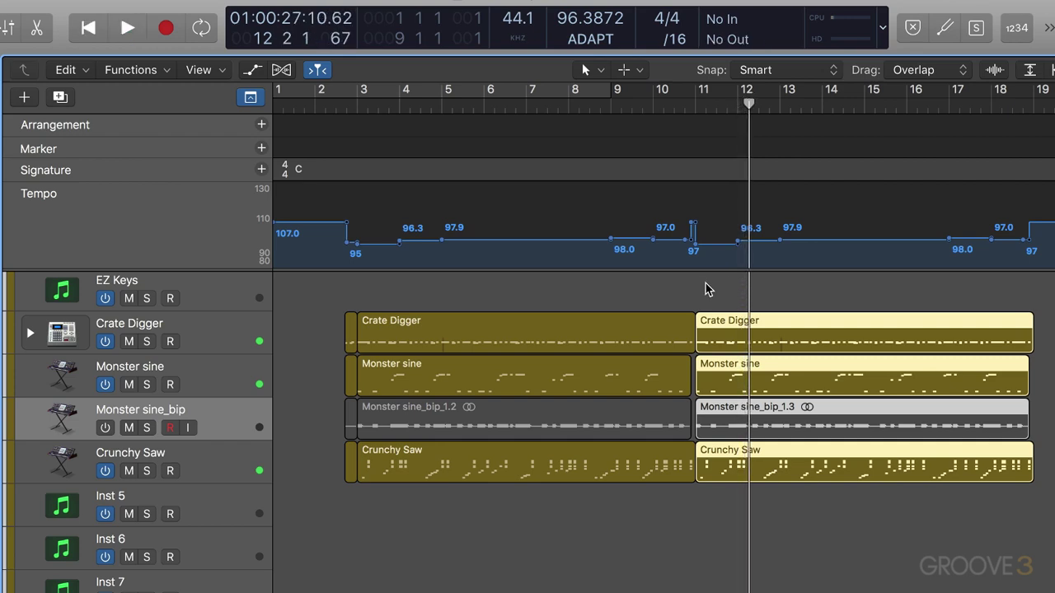